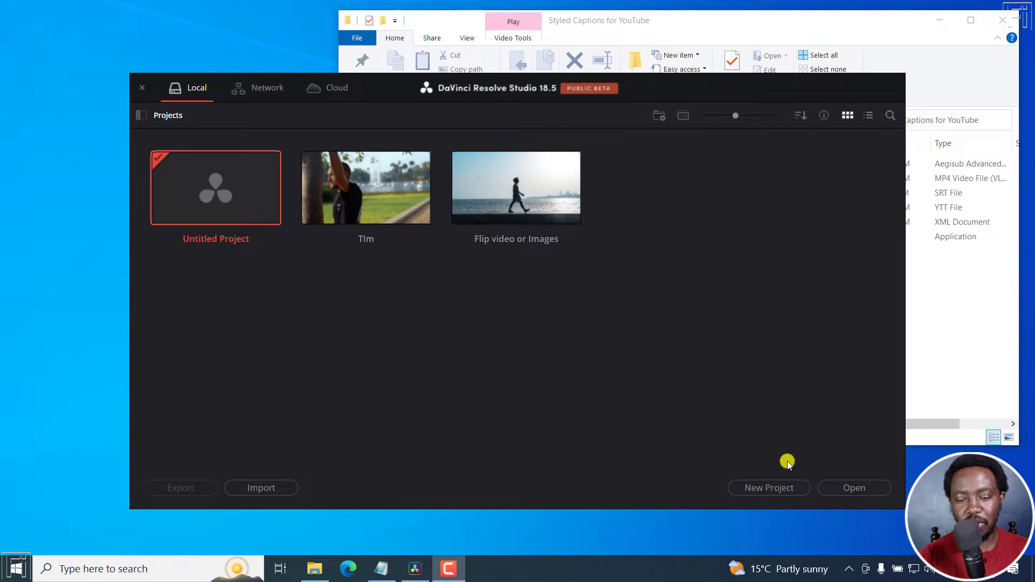
- Create a new project named 'TImeline'
{"action": "left_click", "coordinate": [769, 488]}
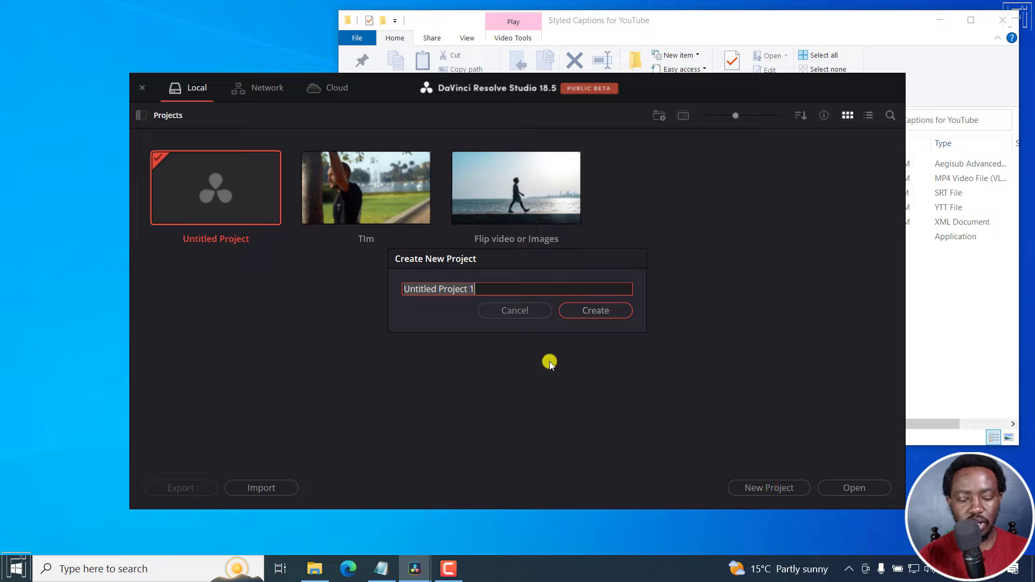
{"action": "type", "text": "TImeline"}
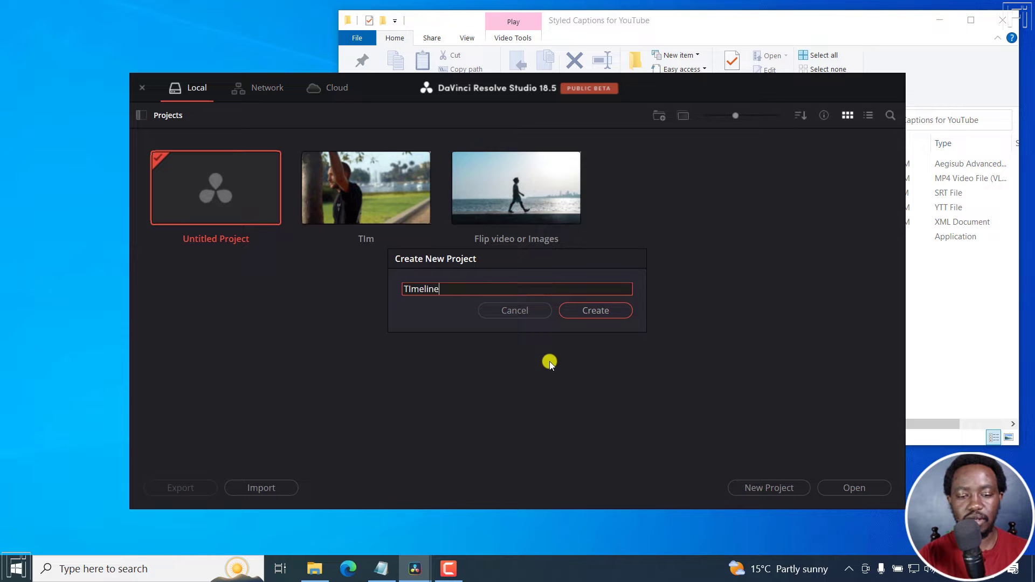
{"action": "key", "text": "Return"}
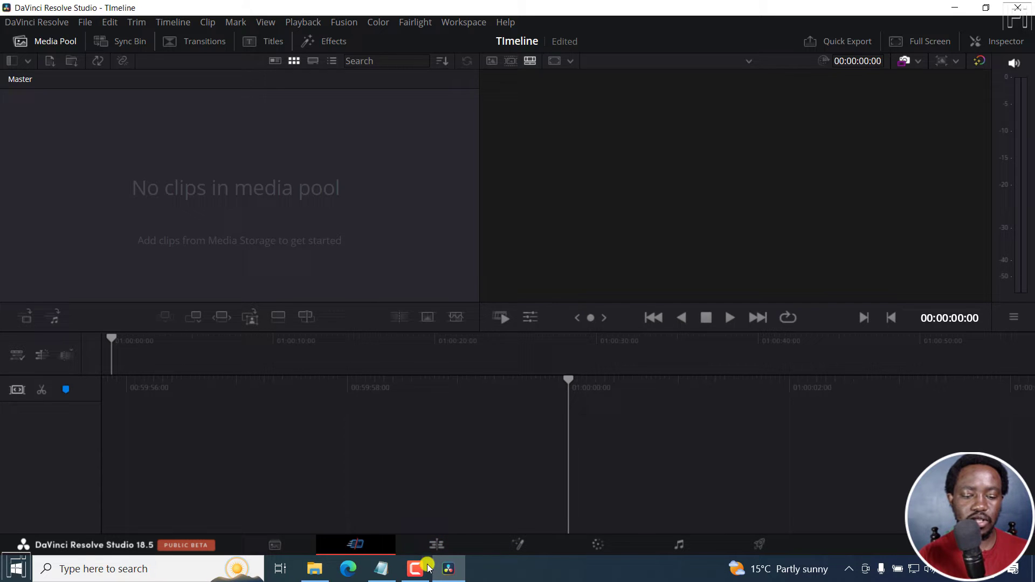
- Import the tutorial MP4 into the Media Pool and match the project frame rate to it
{"action": "left_click", "coordinate": [315, 568]}
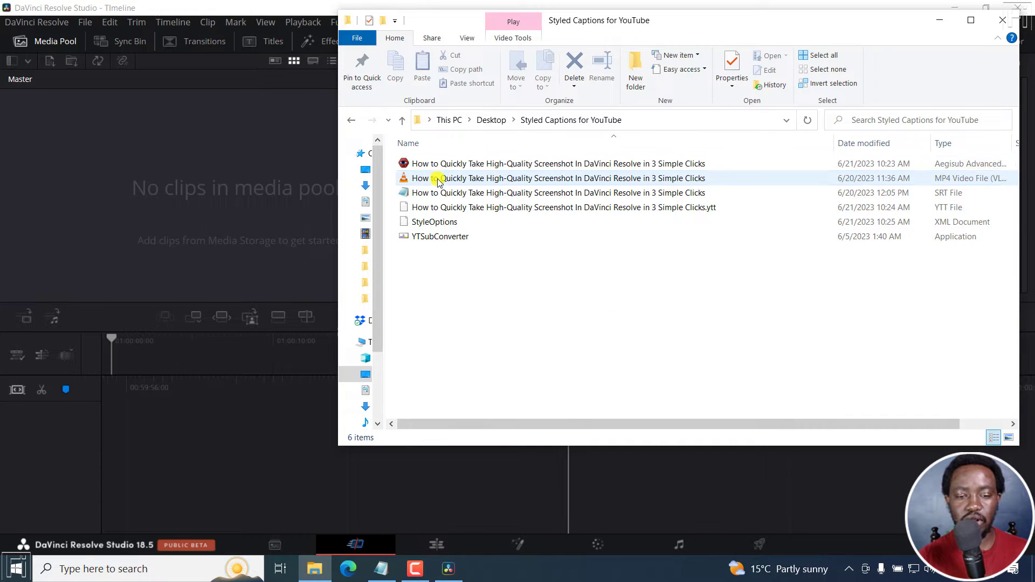
{"action": "left_click_drag", "start_coordinate": [437, 178], "coordinate": [182, 107]}
{"action": "left_click", "coordinate": [627, 347]}
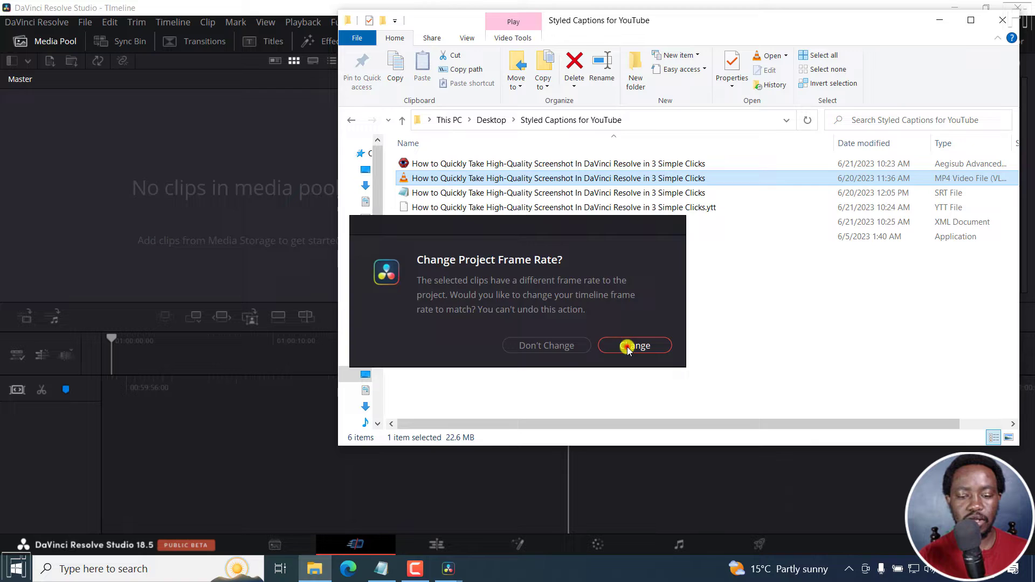
- Create Timeline 1 from the imported MP4 clip
{"action": "left_click", "coordinate": [173, 67]}
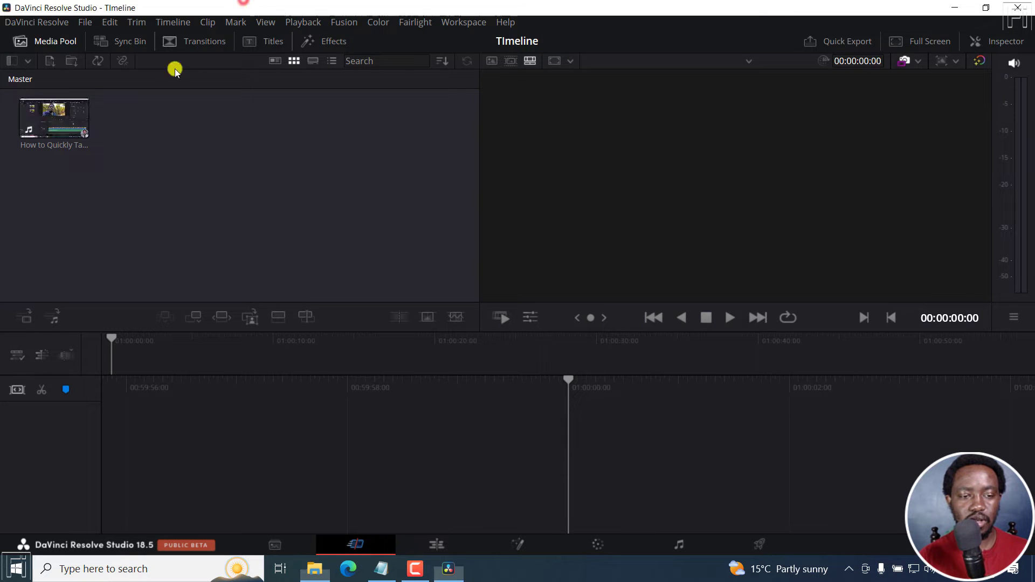
{"action": "right_click", "coordinate": [52, 129]}
{"action": "left_click", "coordinate": [111, 138]}
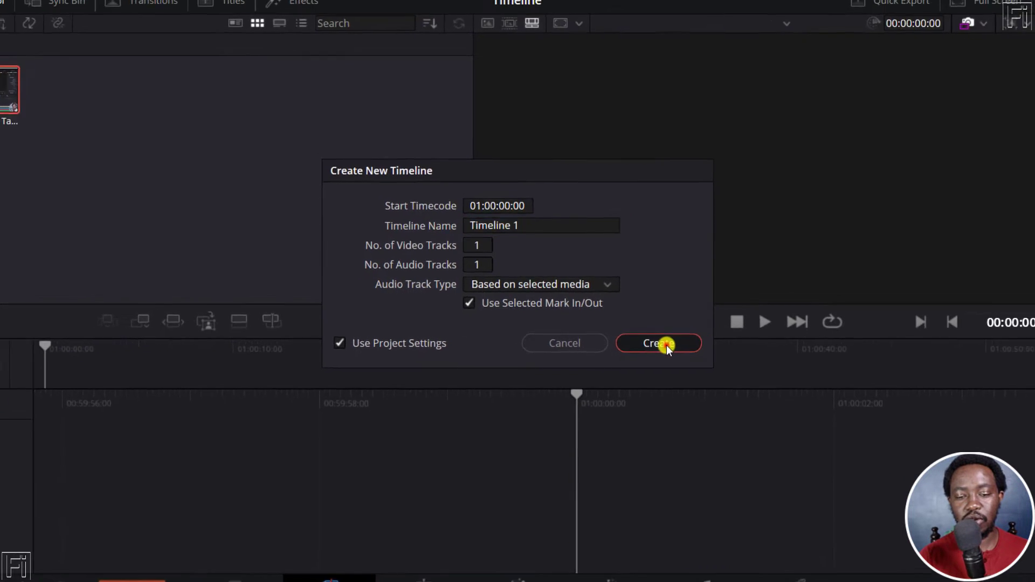
{"action": "left_click", "coordinate": [659, 343]}
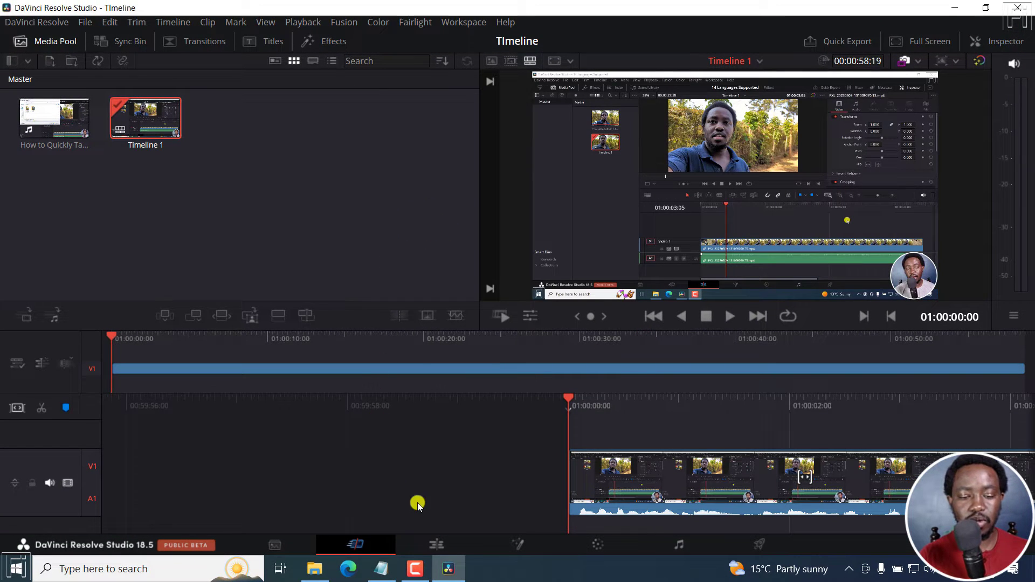
- Open Timeline 1 on the Edit page and select its MP4 clip
{"action": "left_click", "coordinate": [437, 545]}
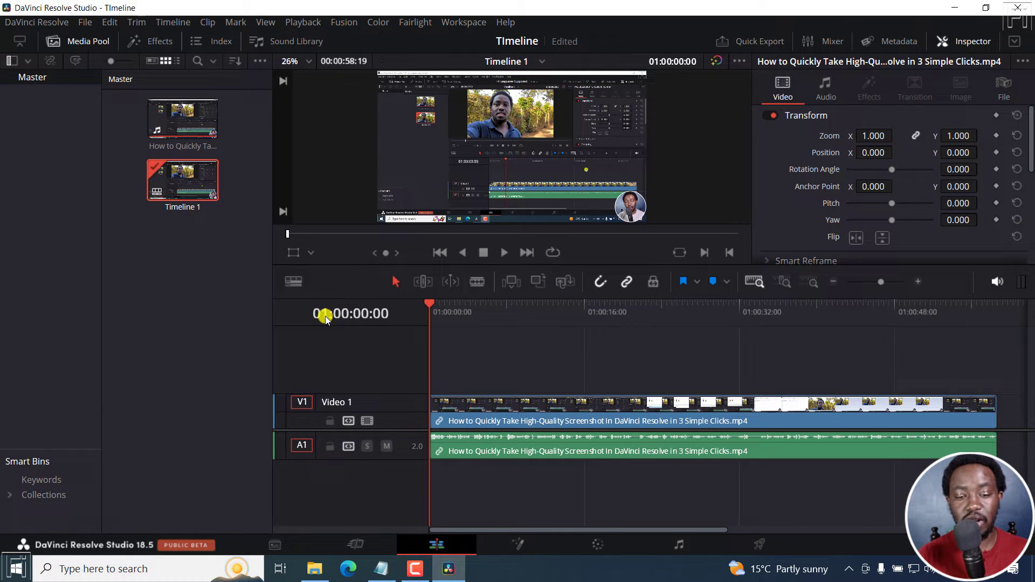
{"action": "left_click", "coordinate": [534, 408]}
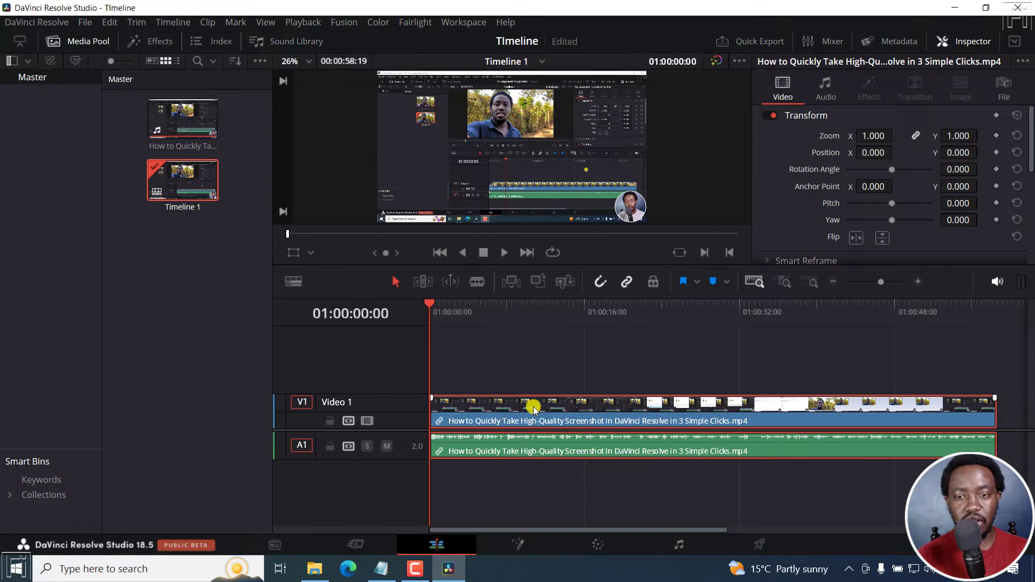
- Generate subtitles from the audio with 36 characters per line and double lines
{"action": "left_click", "coordinate": [173, 22]}
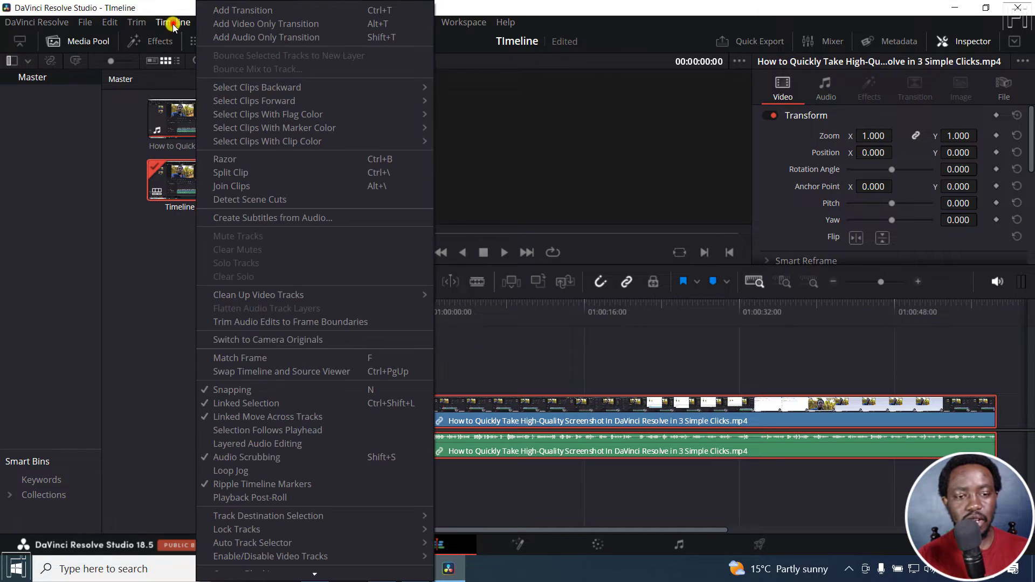
{"action": "left_click", "coordinate": [262, 219]}
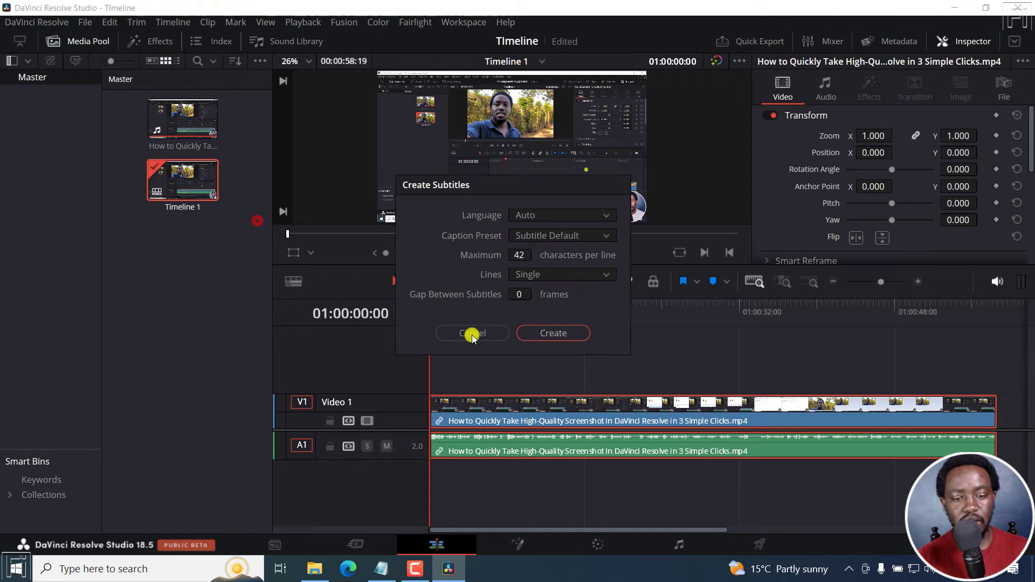
{"action": "left_click", "coordinate": [520, 256]}
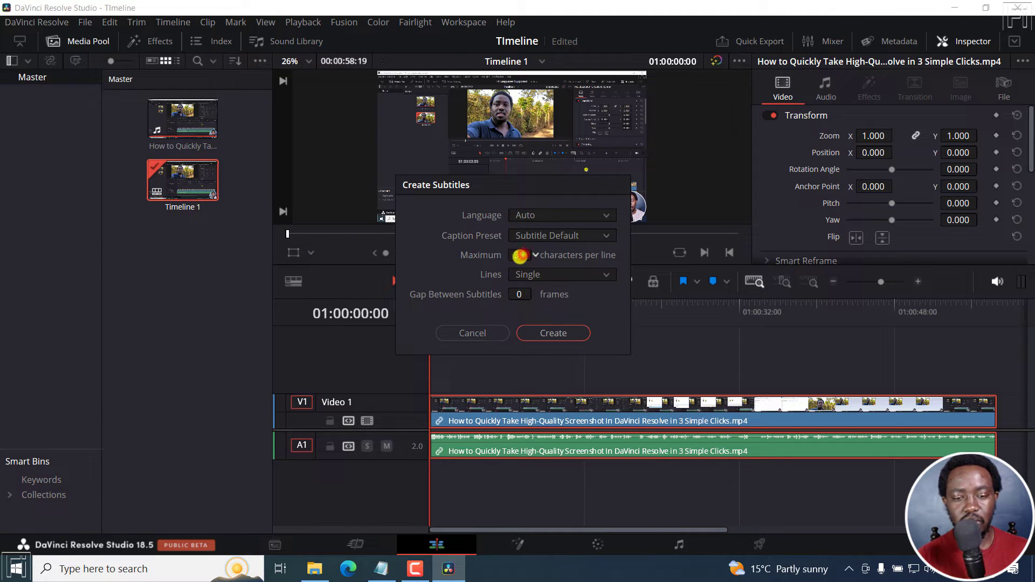
{"action": "left_click", "coordinate": [529, 273]}
{"action": "left_click", "coordinate": [534, 304]}
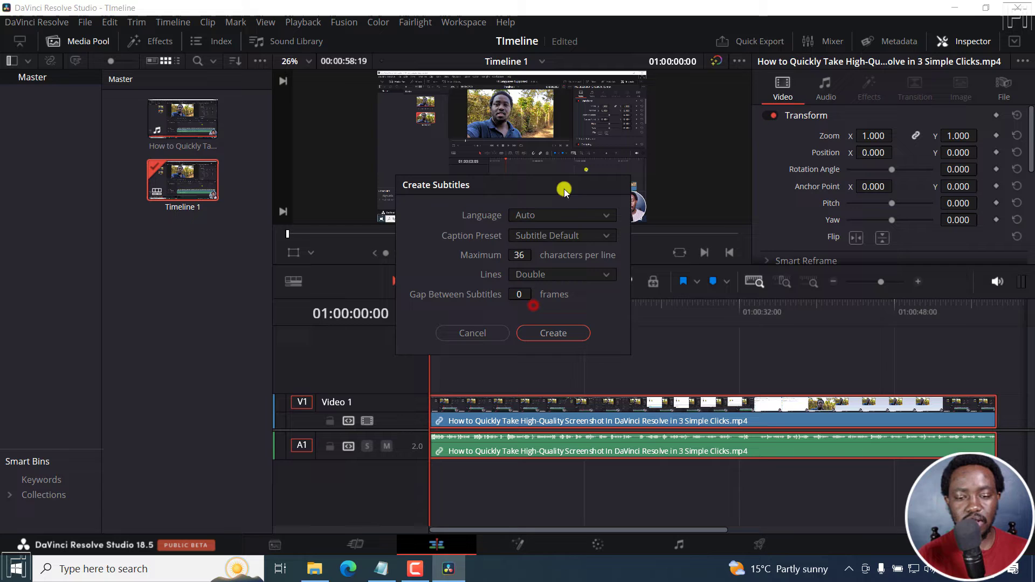
{"action": "left_click", "coordinate": [553, 333]}
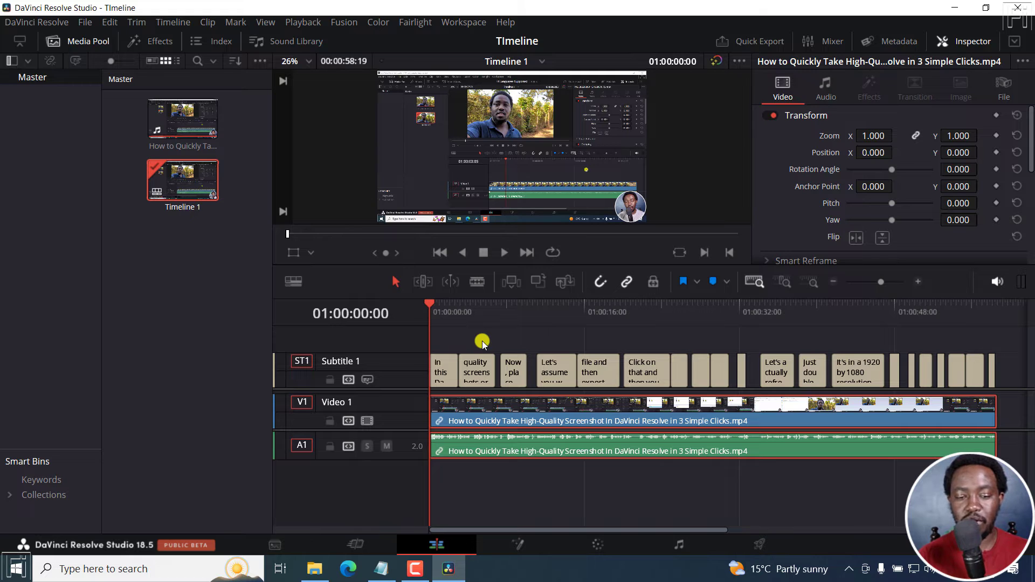
- Export the Subtitle 1 track as an SRT to the Styled Captions for YouTube folder
{"action": "right_click", "coordinate": [398, 379]}
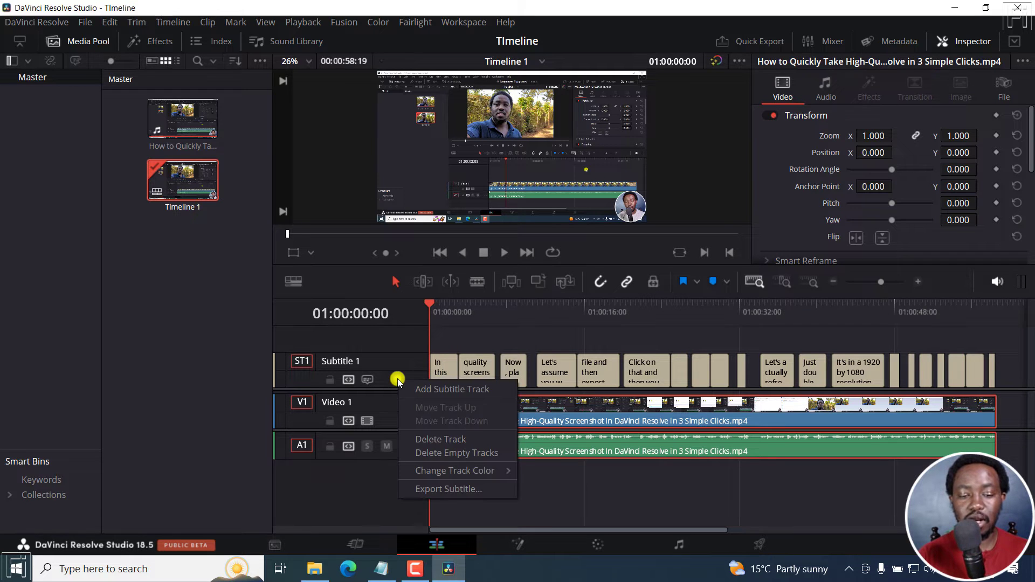
{"action": "left_click", "coordinate": [448, 489]}
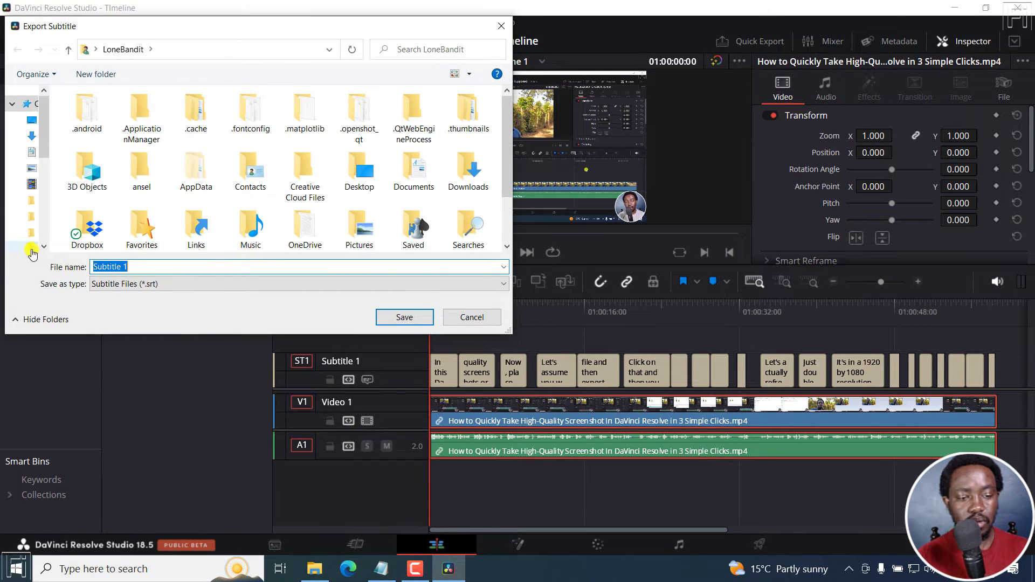
{"action": "left_click", "coordinate": [32, 249]}
{"action": "left_click", "coordinate": [405, 316]}
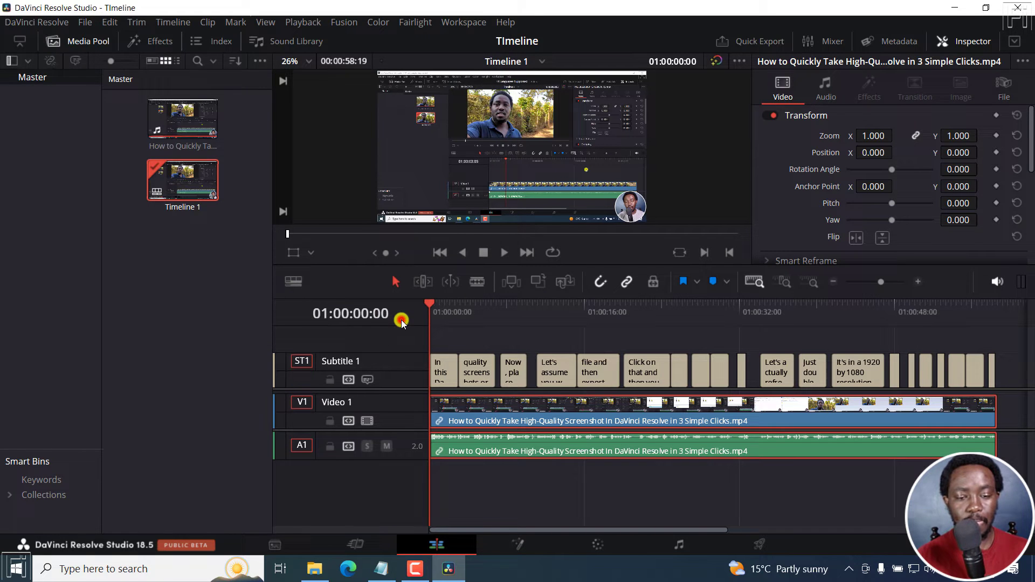
- Open Subtitle 1.srt in Notepad and confirm its first timestamp is 01:00:00,033
{"action": "left_click", "coordinate": [315, 568]}
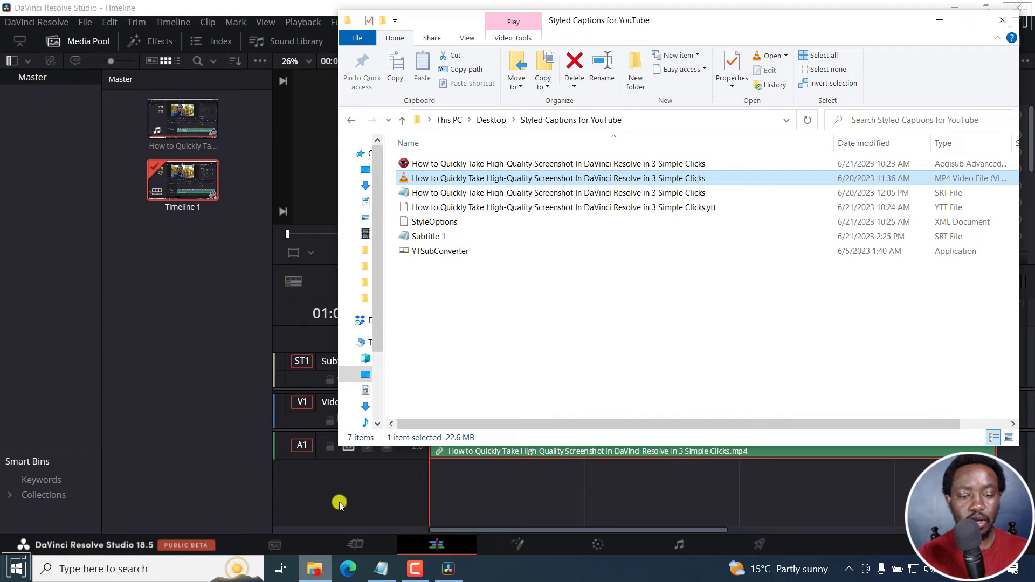
{"action": "double_click", "coordinate": [423, 237]}
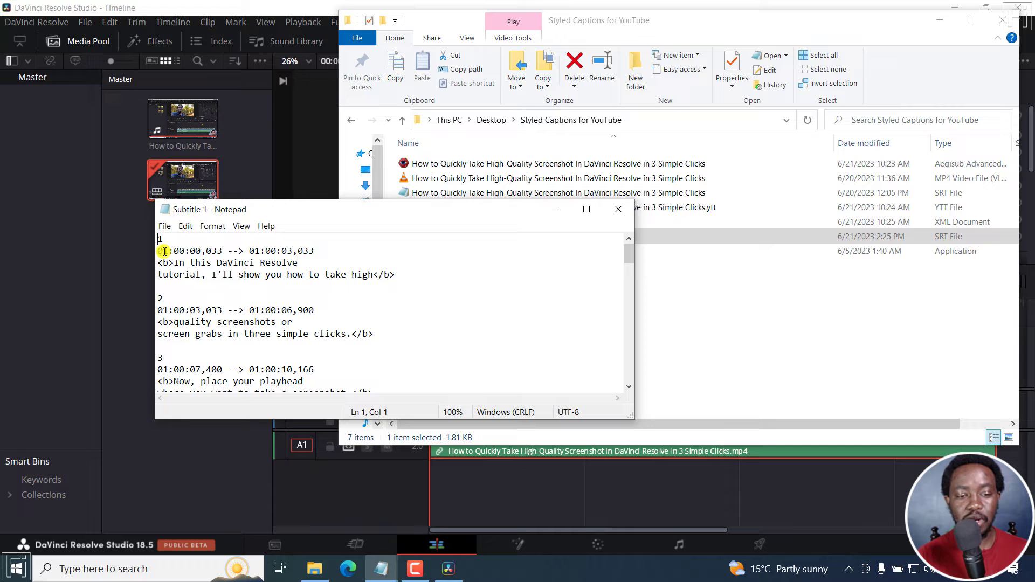
{"action": "left_click_drag", "start_coordinate": [162, 251], "coordinate": [221, 251]}
{"action": "left_click", "coordinate": [286, 266]}
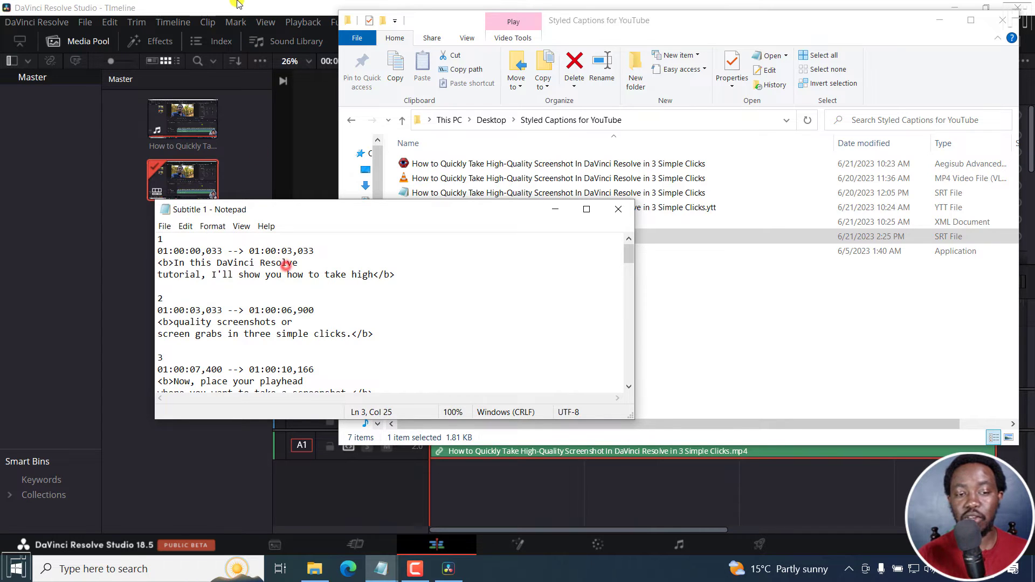
{"action": "left_click", "coordinate": [237, 4]}
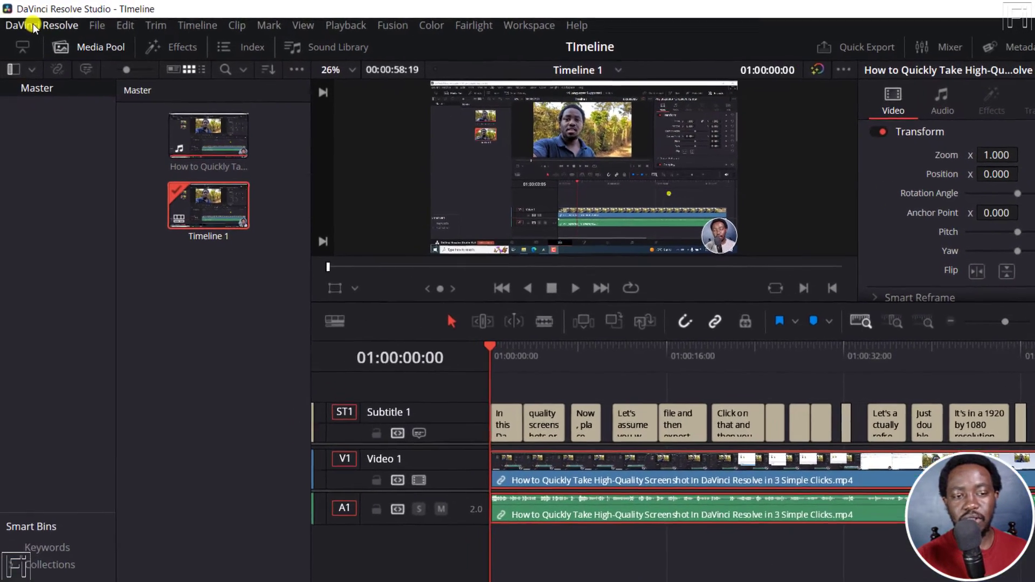
- Set the User > Editing default start timecode to 00:00:00:00 and save the preferences
{"action": "left_click", "coordinate": [31, 22]}
{"action": "left_click", "coordinate": [54, 105]}
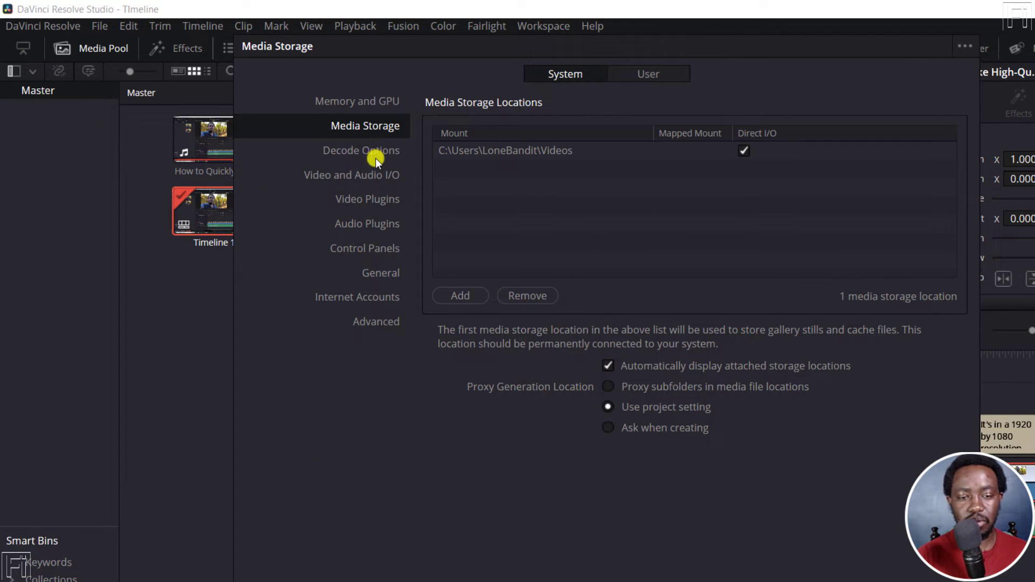
{"action": "left_click", "coordinate": [647, 74]}
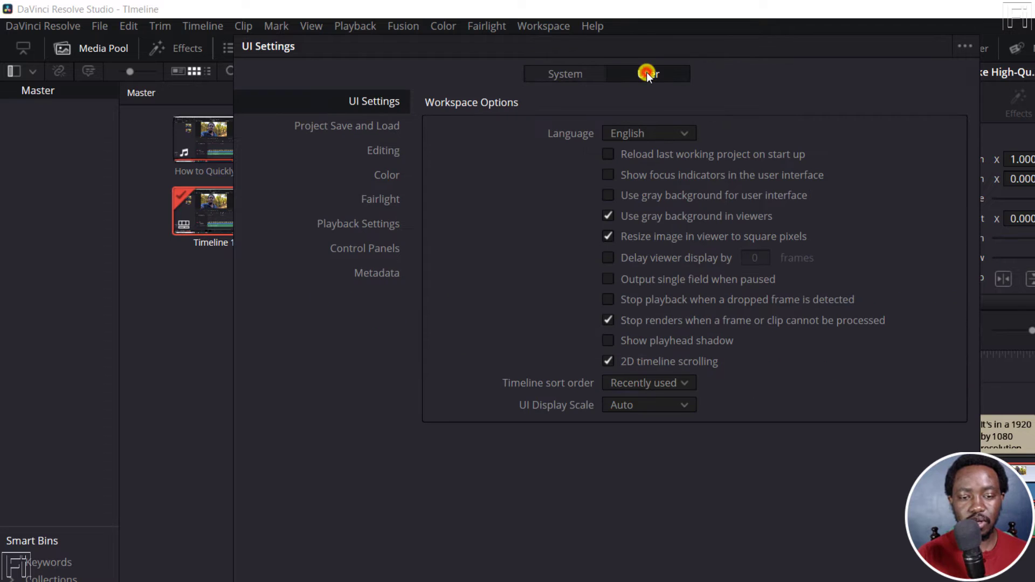
{"action": "left_click", "coordinate": [384, 150]}
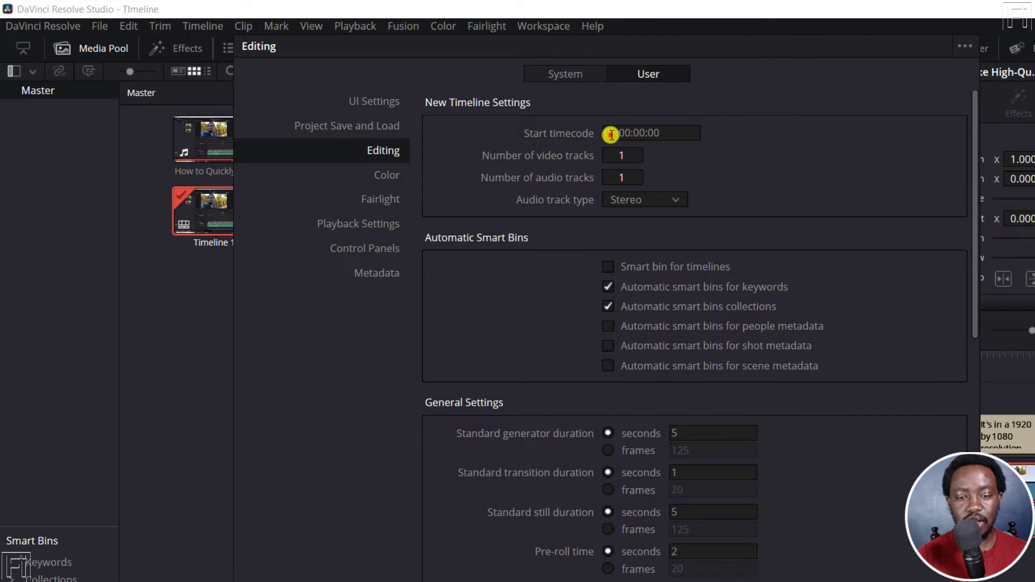
{"action": "left_click", "coordinate": [615, 132]}
{"action": "left_click", "coordinate": [614, 133]}
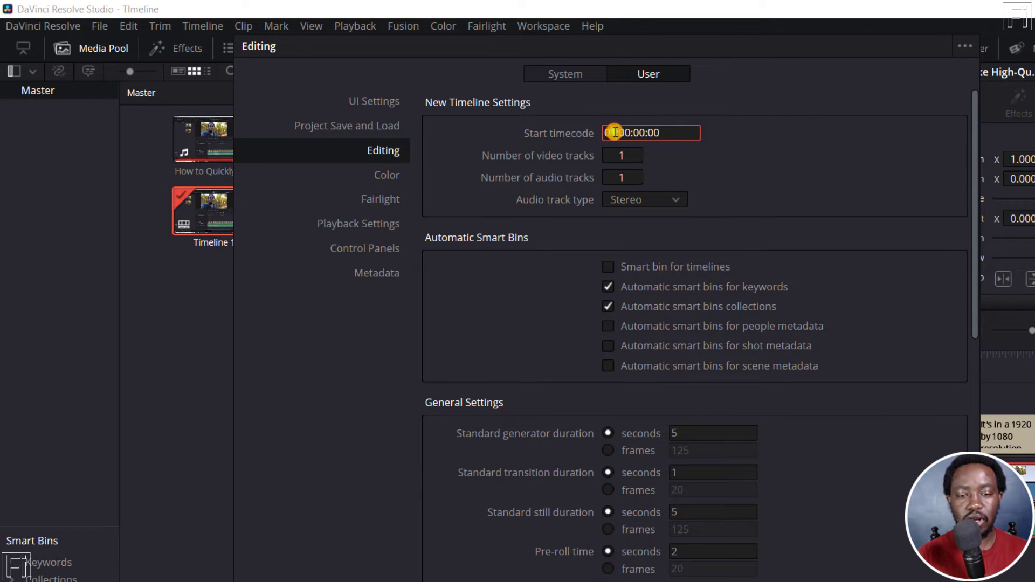
{"action": "type", "text": "0"}
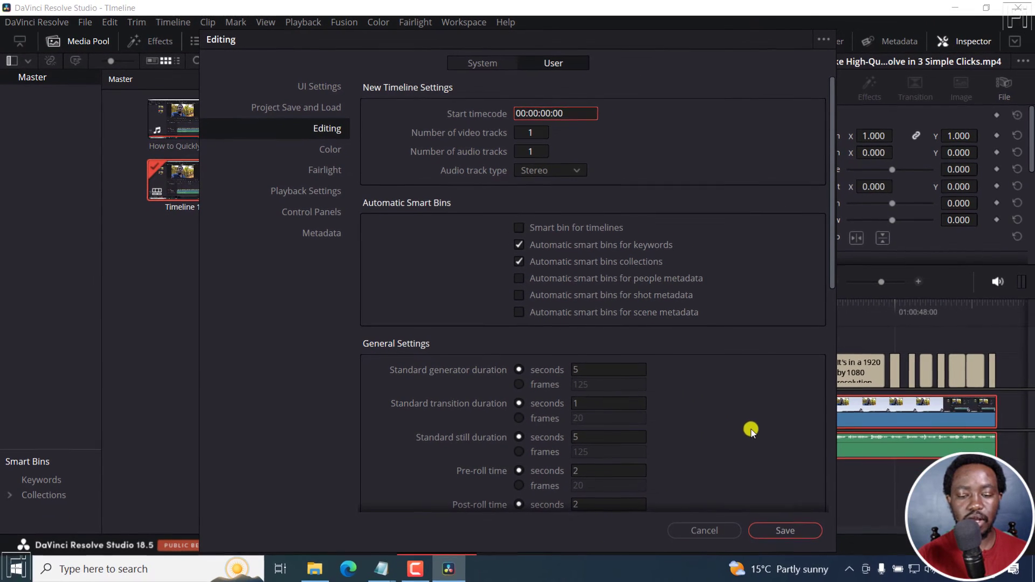
{"action": "left_click", "coordinate": [784, 530]}
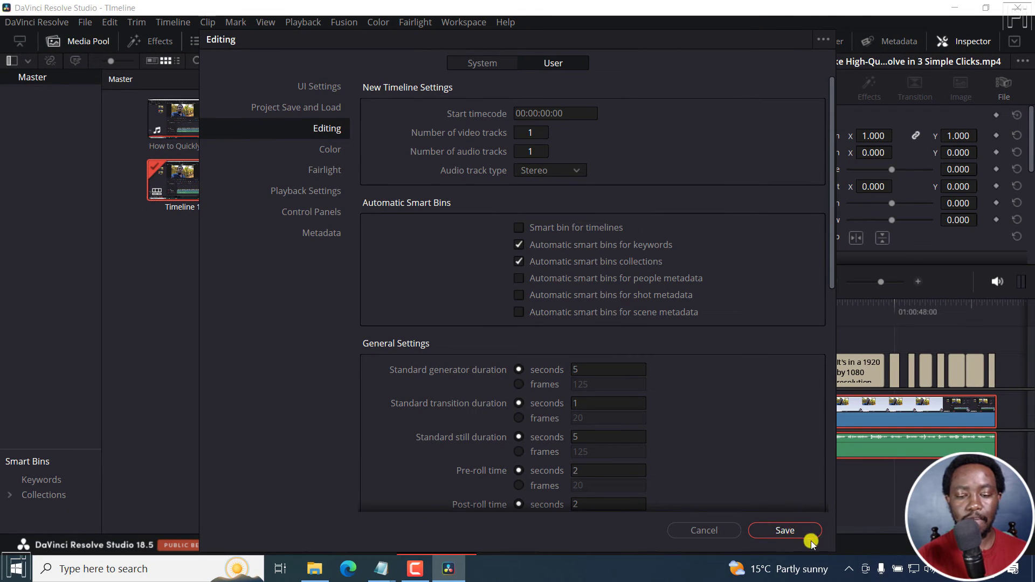
{"action": "left_click", "coordinate": [785, 529]}
- Set Timeline 1's starting timecode to 00:00:00:00 via the Media Pool's Timelines menu
{"action": "key", "text": "shift+8"}
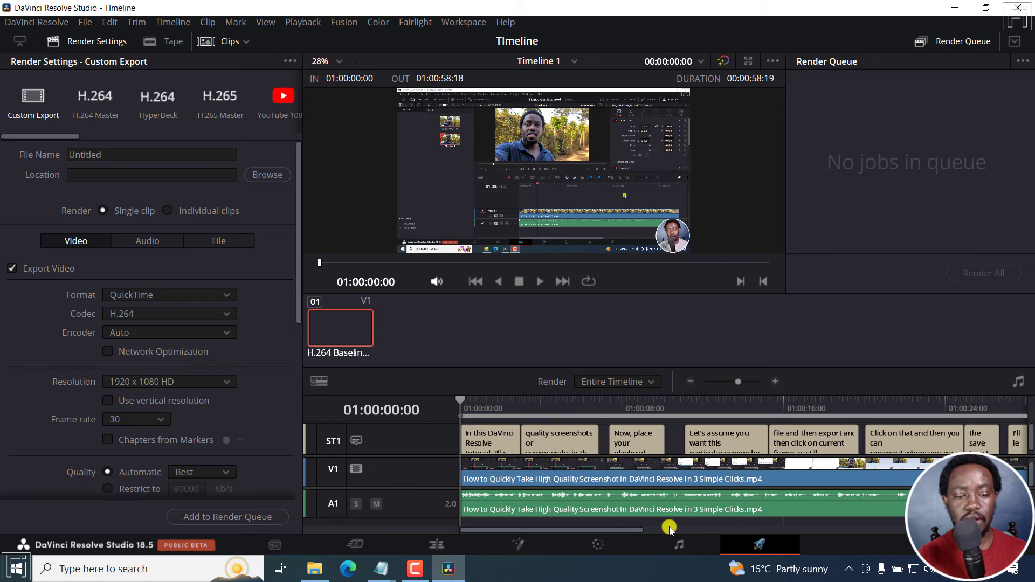
{"action": "left_click", "coordinate": [441, 546]}
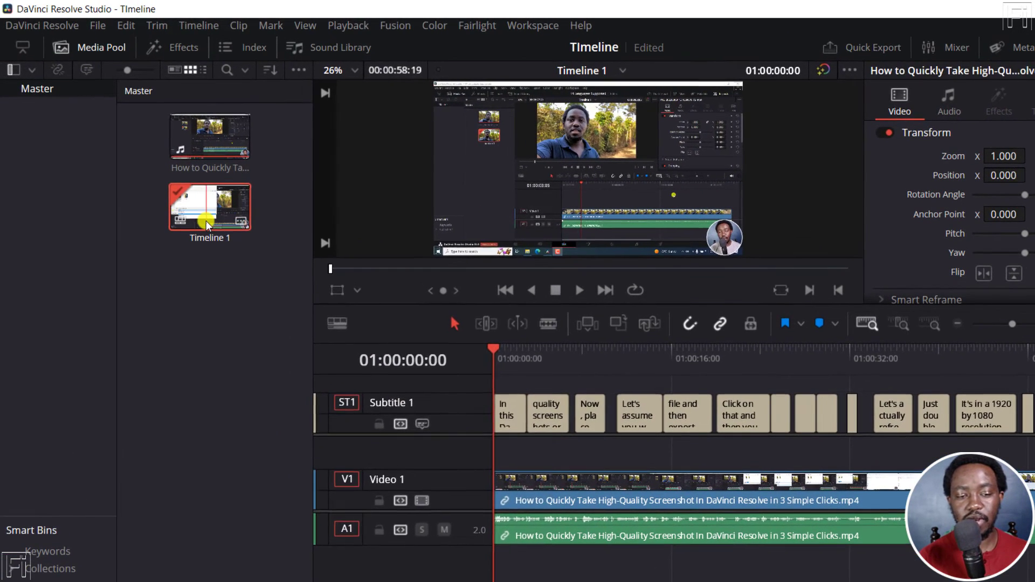
{"action": "right_click", "coordinate": [179, 193]}
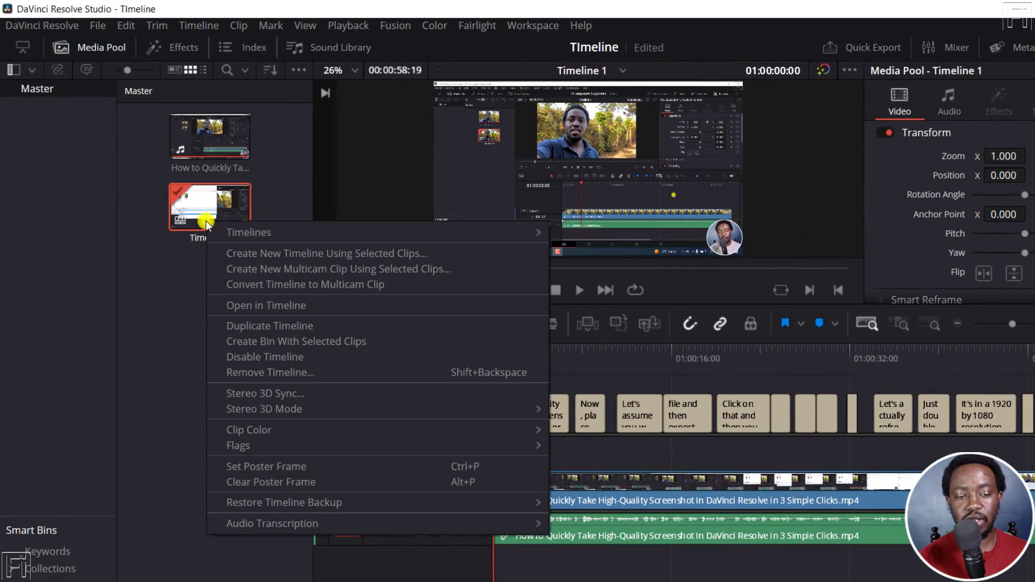
{"action": "mouse_move", "coordinate": [265, 232]}
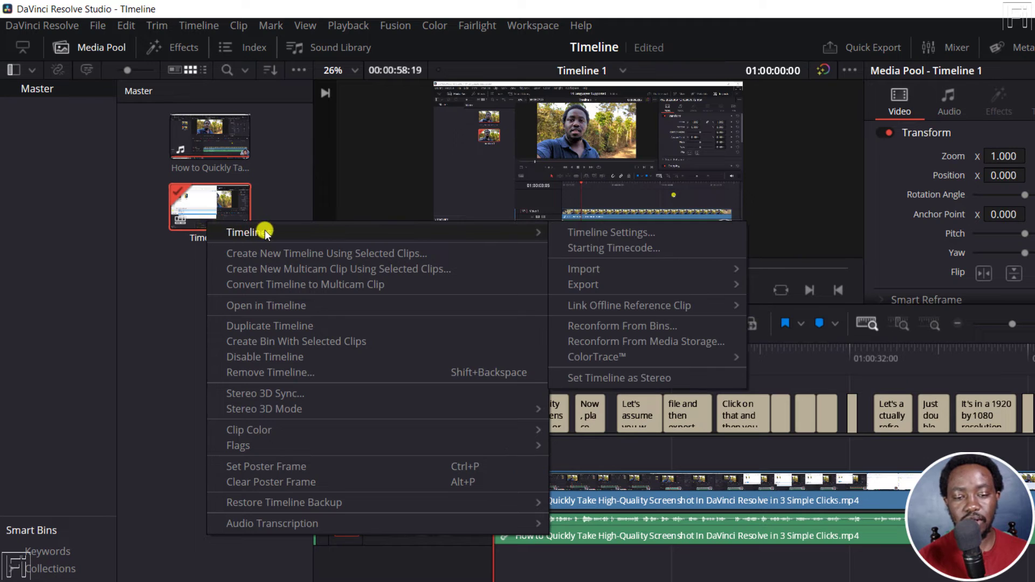
{"action": "left_click", "coordinate": [613, 249]}
{"action": "left_click", "coordinate": [456, 300]}
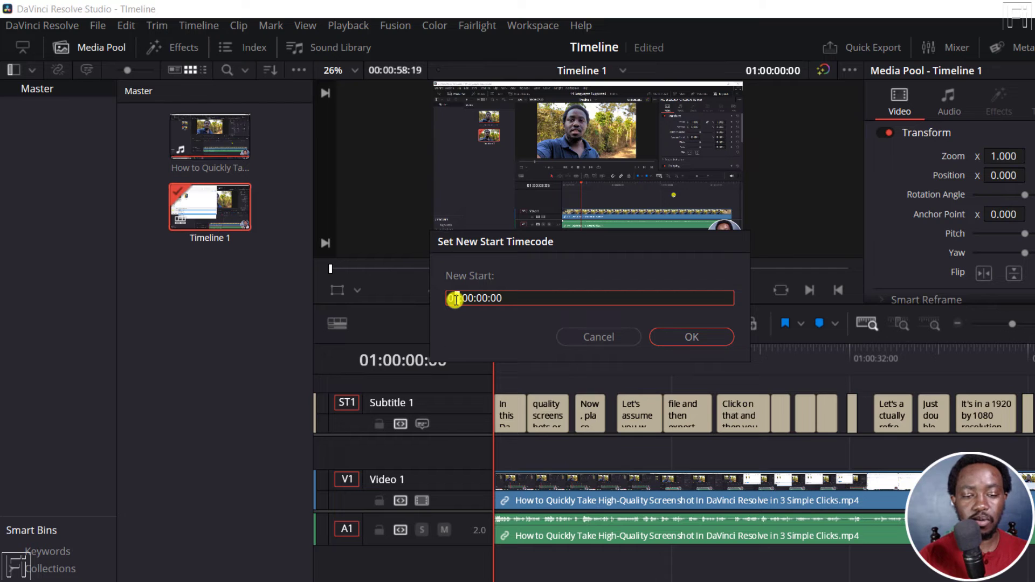
{"action": "type", "text": "0"}
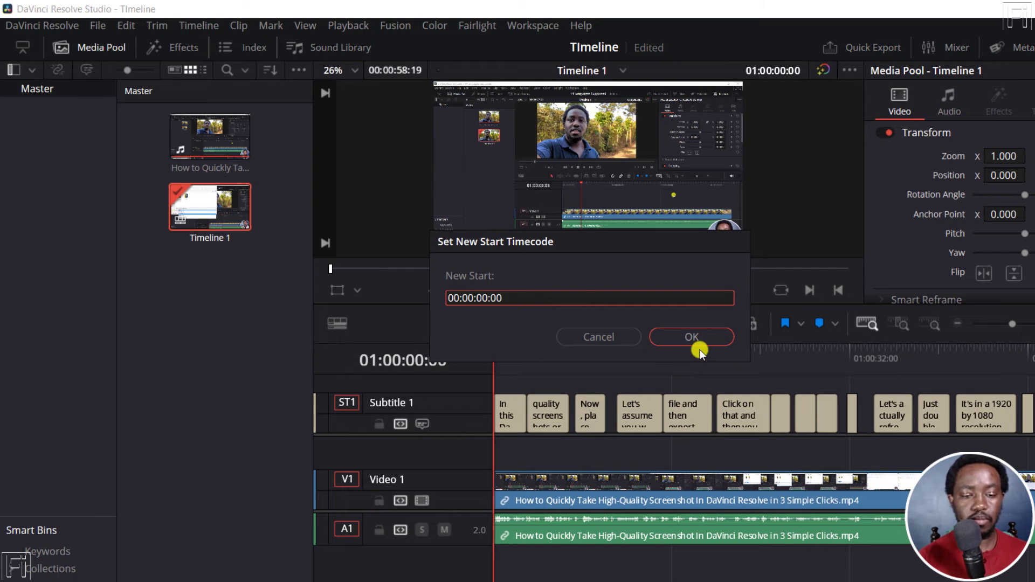
{"action": "left_click", "coordinate": [697, 343]}
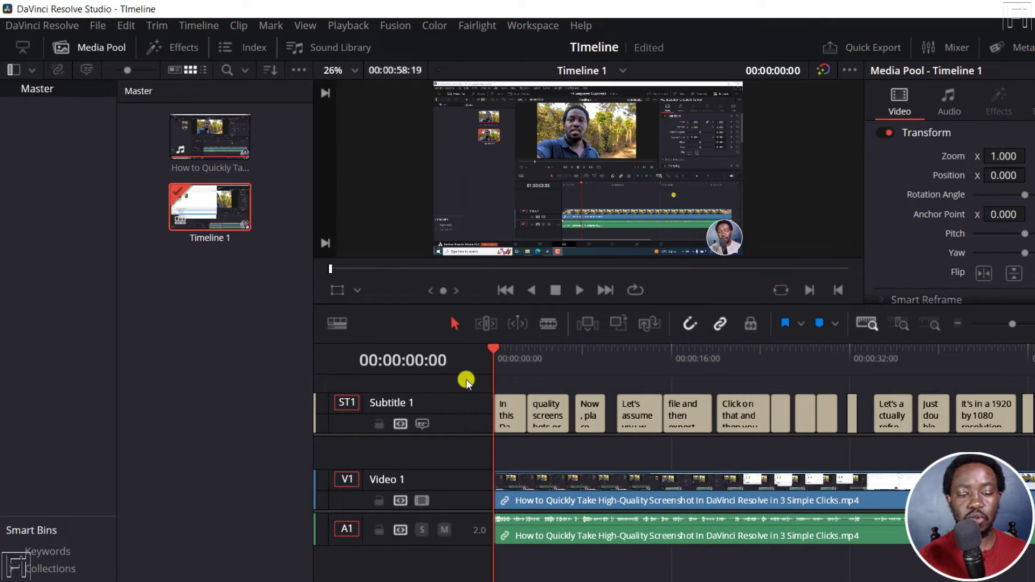
{"action": "left_click", "coordinate": [460, 426]}
- Export the subtitle track as an SRT named 'Subtitle 1 with zero'
{"action": "right_click", "coordinate": [460, 428]}
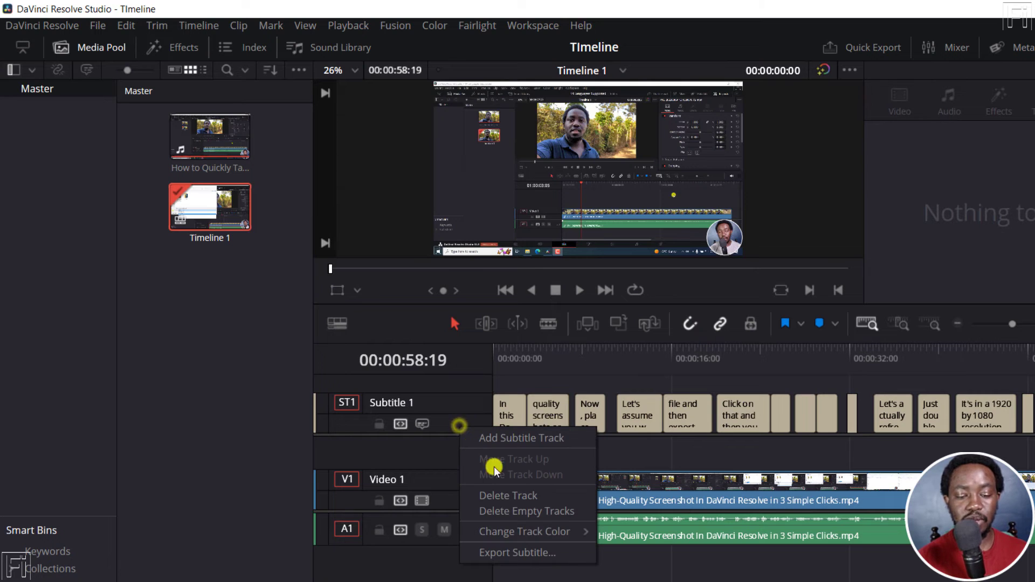
{"action": "left_click", "coordinate": [524, 555]}
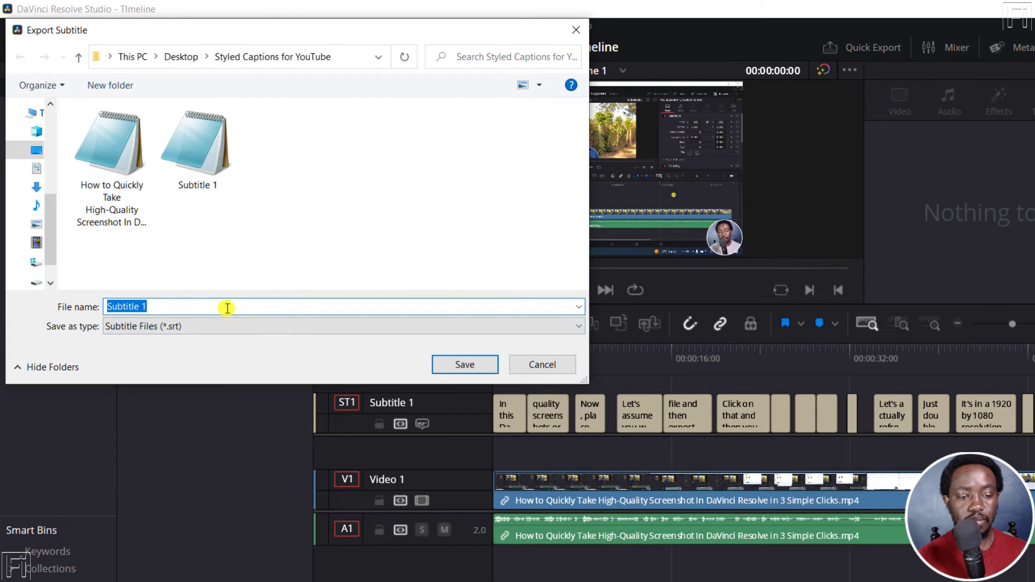
{"action": "left_click", "coordinate": [200, 307]}
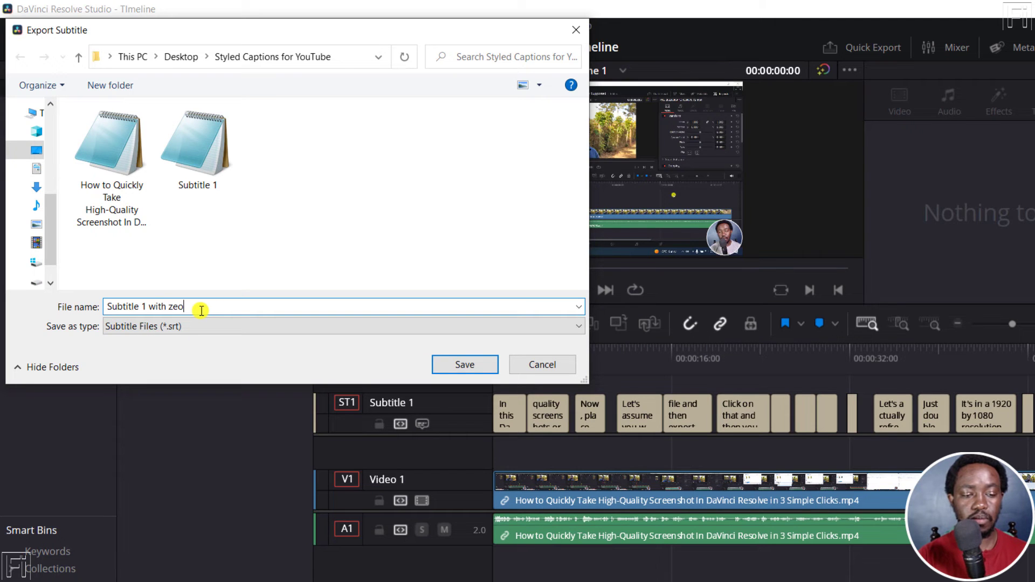
{"action": "key", "text": "Return"}
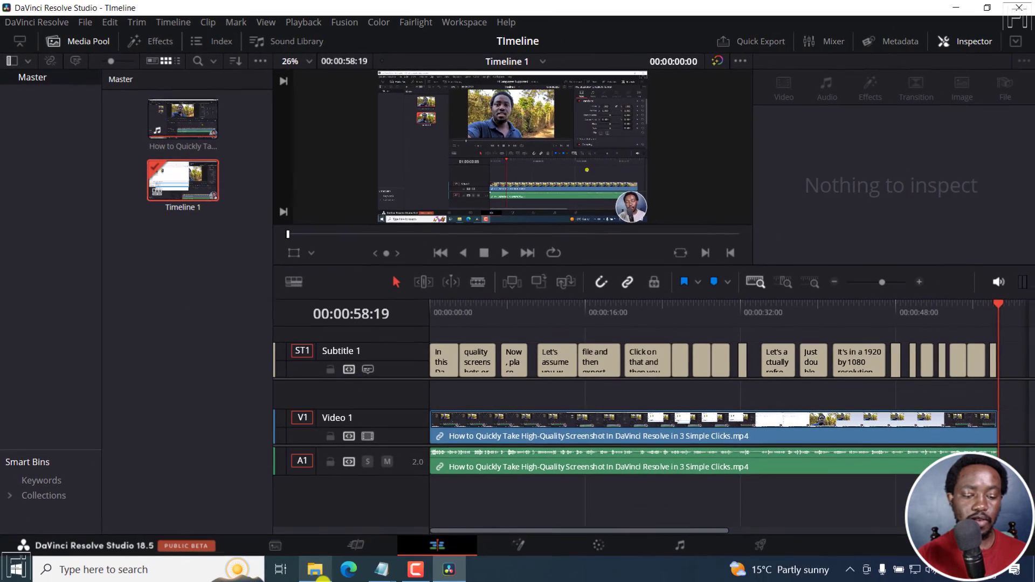
- Open 'Subtitle 1 with zero' and 'Subtitle 1' in Notepad side by side
{"action": "left_click", "coordinate": [311, 571]}
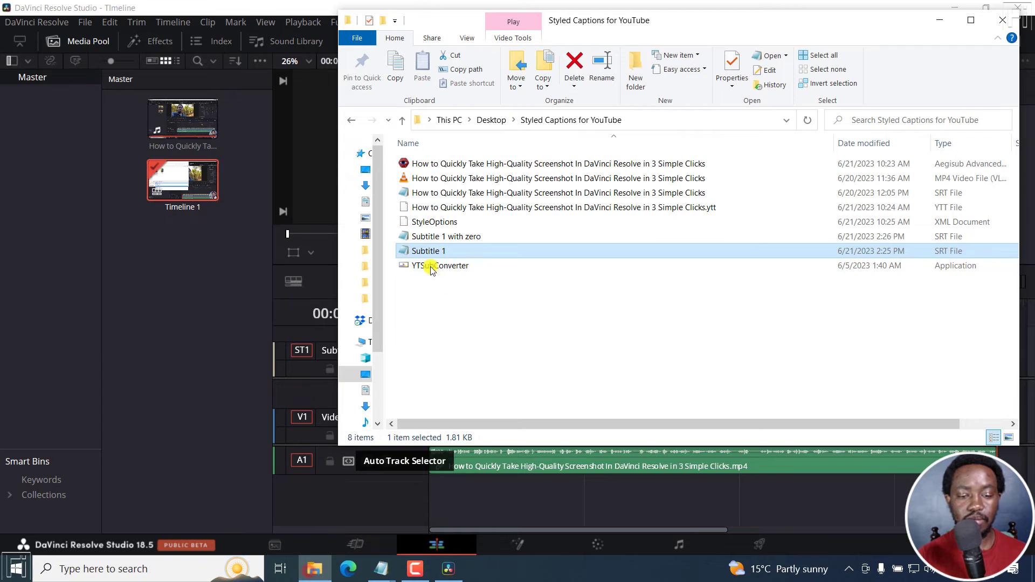
{"action": "double_click", "coordinate": [441, 236]}
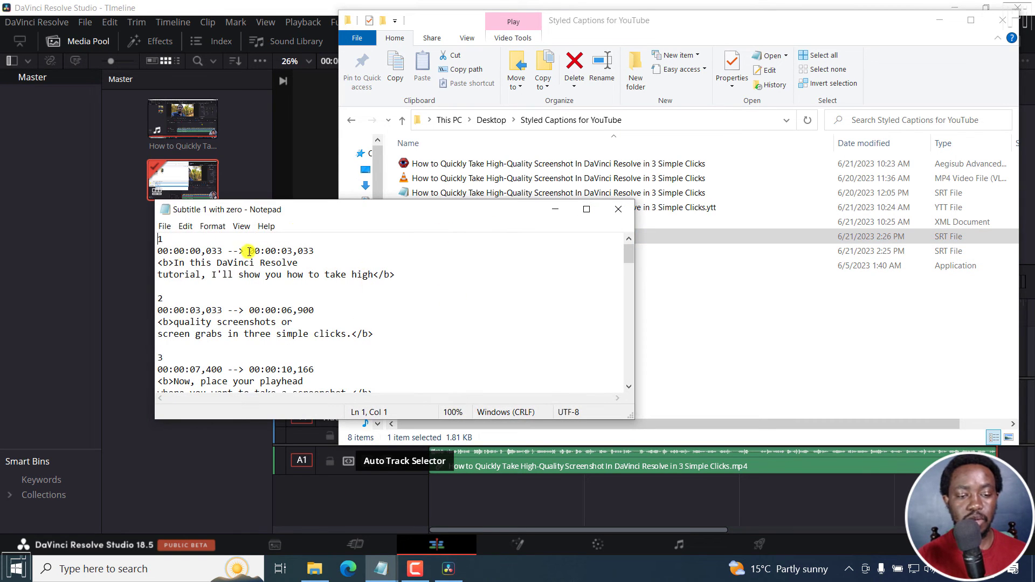
{"action": "left_click_drag", "start_coordinate": [410, 212], "coordinate": [332, 173]}
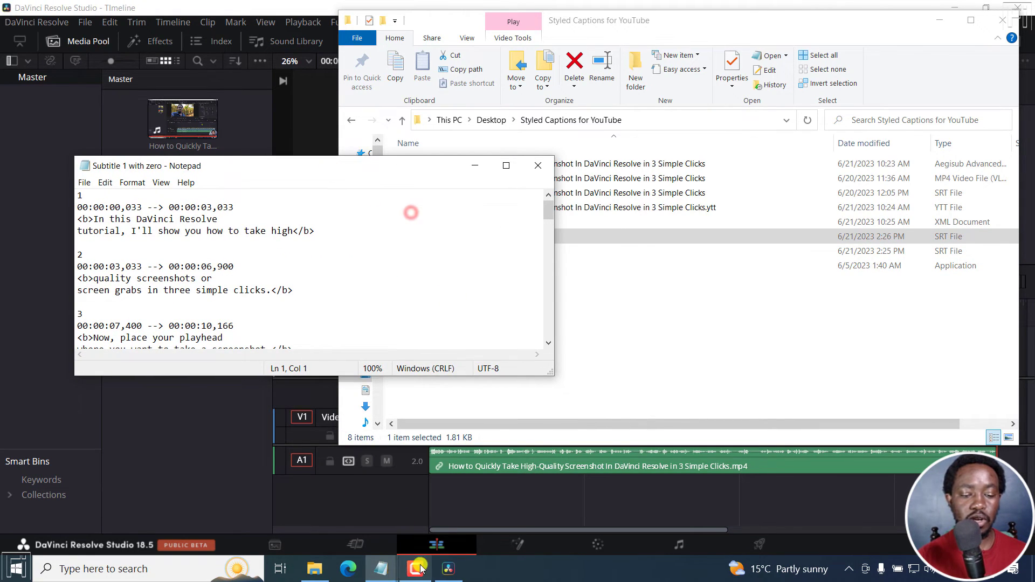
{"action": "mouse_move", "coordinate": [381, 569]}
{"action": "left_click", "coordinate": [377, 526]}
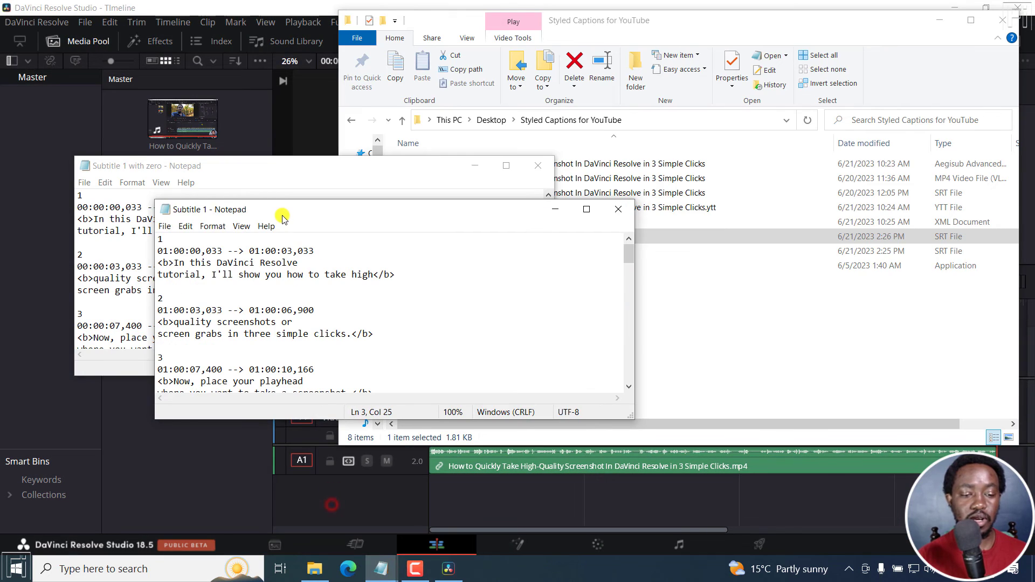
{"action": "left_click_drag", "start_coordinate": [280, 212], "coordinate": [657, 190]}
- Compare the first start times: 00:00:00,033 in the zero file versus 01:00:00,033
{"action": "left_click_drag", "start_coordinate": [535, 229], "coordinate": [572, 229]}
{"action": "left_click_drag", "start_coordinate": [104, 207], "coordinate": [120, 207]}
{"action": "left_click", "coordinate": [173, 24]}
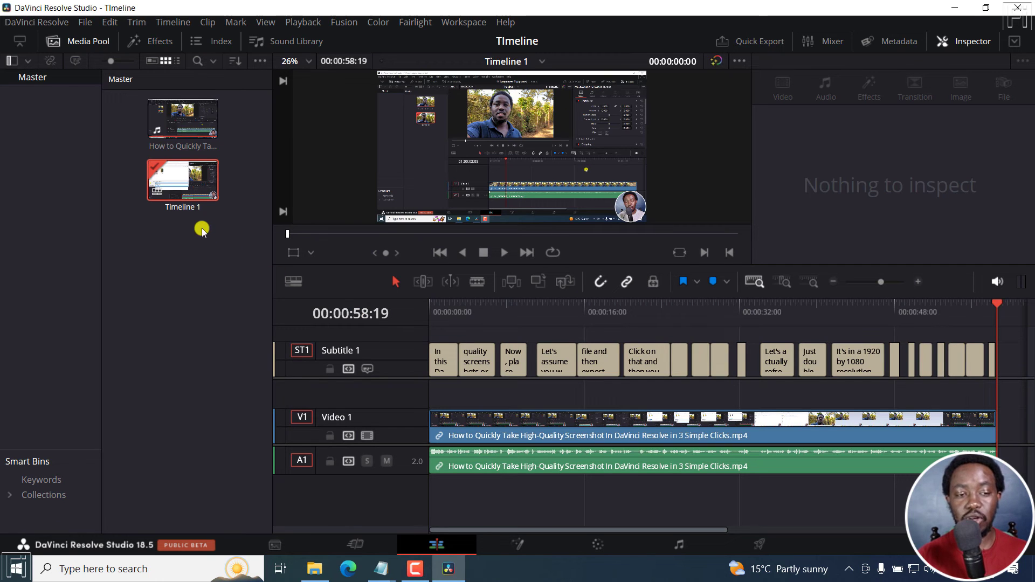
{"action": "left_click", "coordinate": [20, 21]}
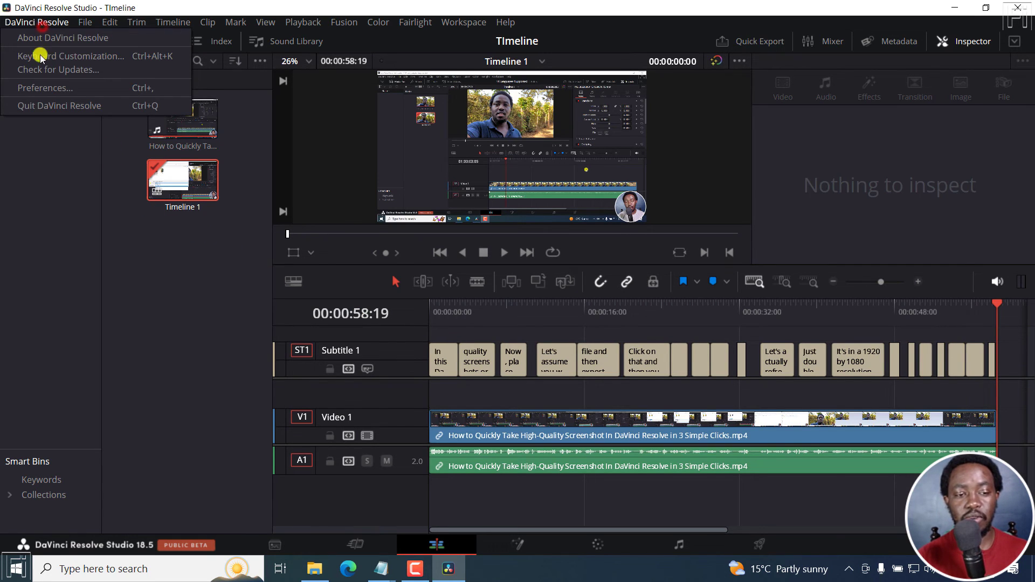
{"action": "left_click", "coordinate": [46, 86]}
{"action": "left_click", "coordinate": [554, 64]}
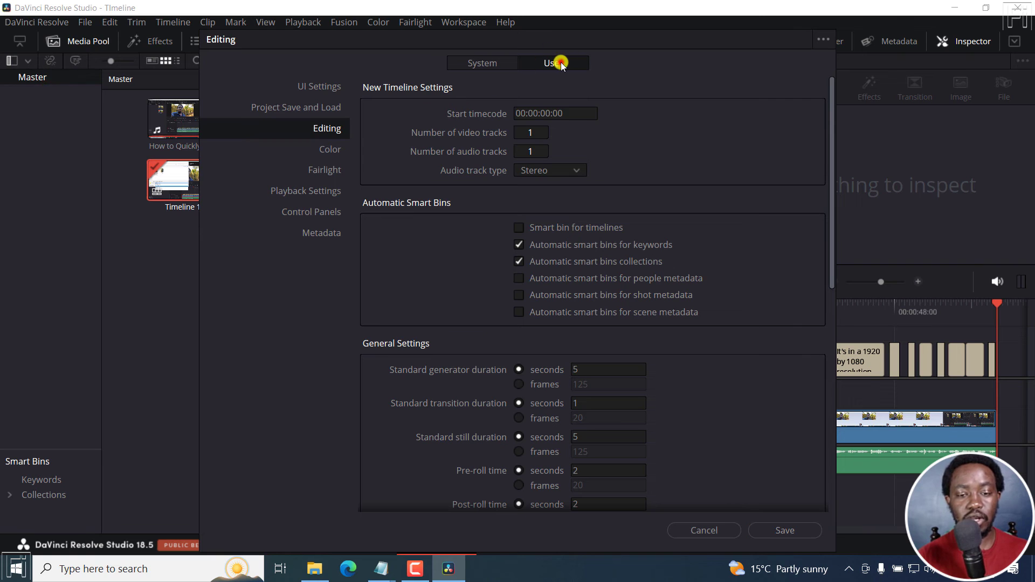
{"action": "left_click", "coordinate": [328, 129]}
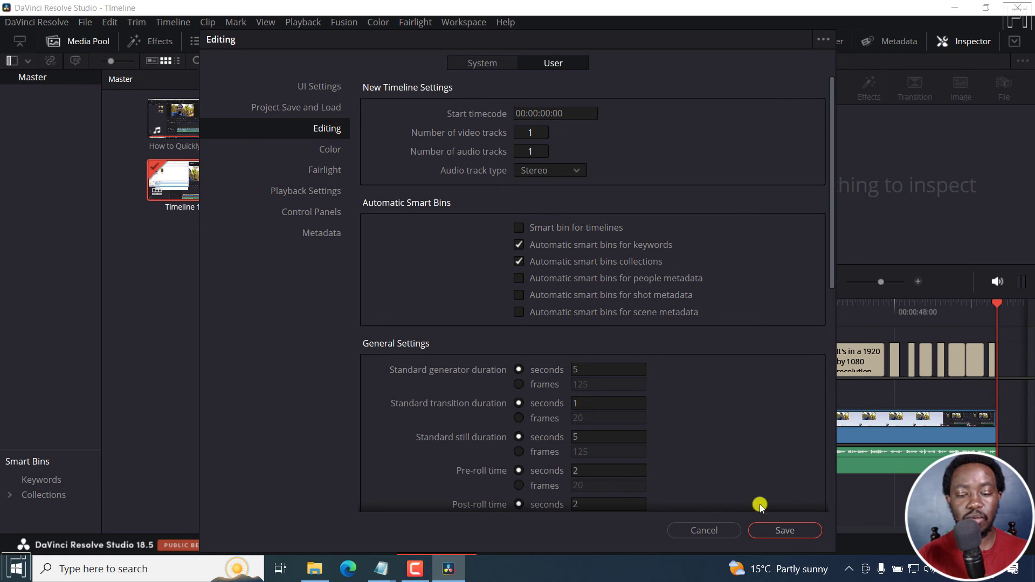
{"action": "left_click", "coordinate": [718, 530]}
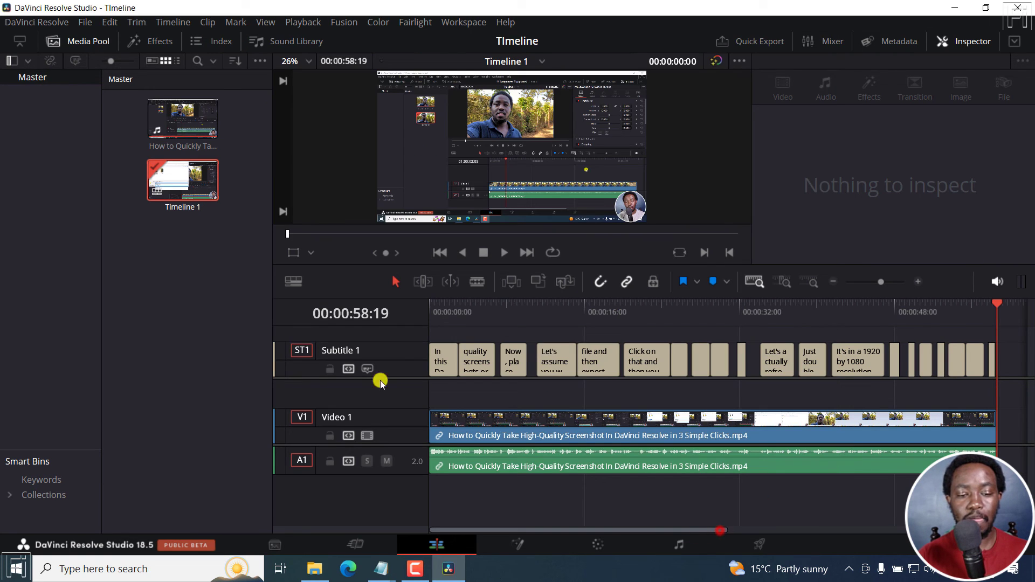
- Reapply 00:00:00:00 as Timeline 1's starting timecode
{"action": "right_click", "coordinate": [188, 189]}
{"action": "mouse_move", "coordinate": [238, 199]}
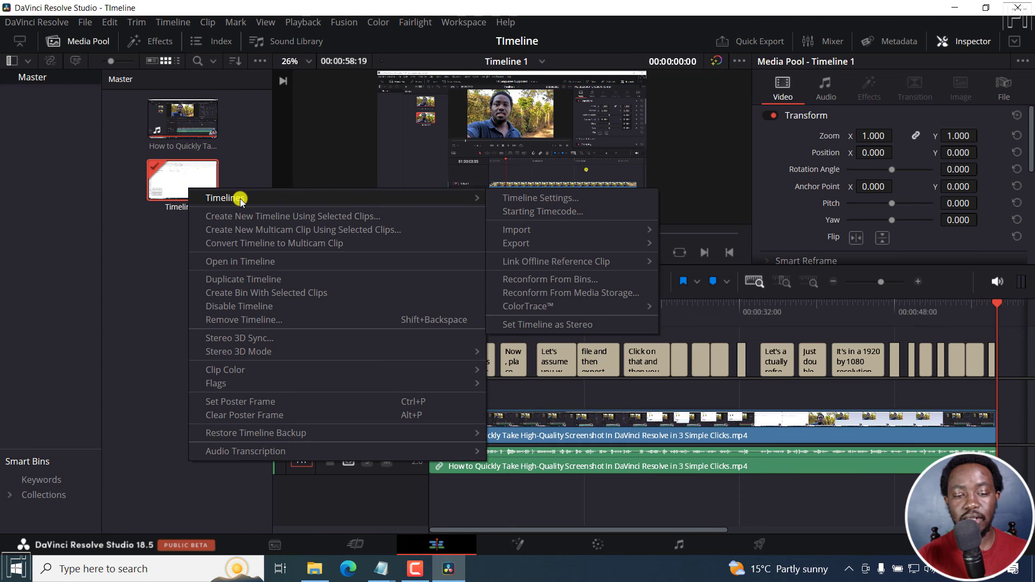
{"action": "left_click", "coordinate": [545, 210]}
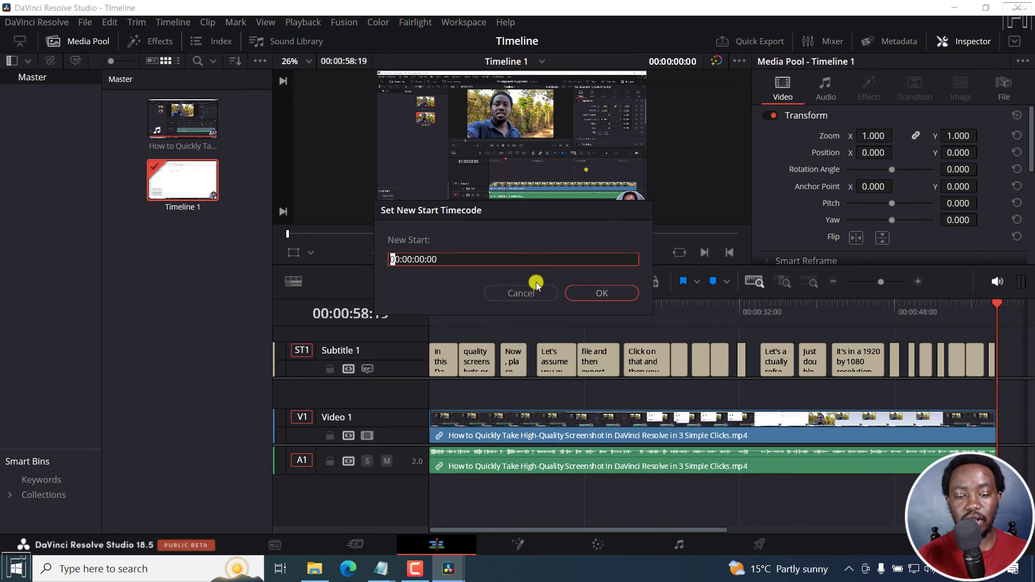
{"action": "left_click", "coordinate": [596, 294]}
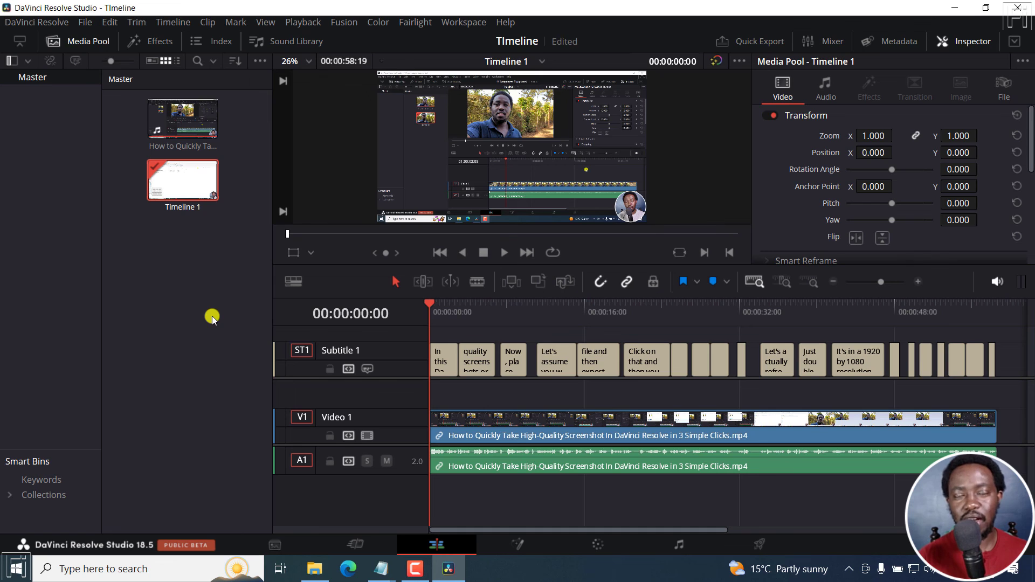